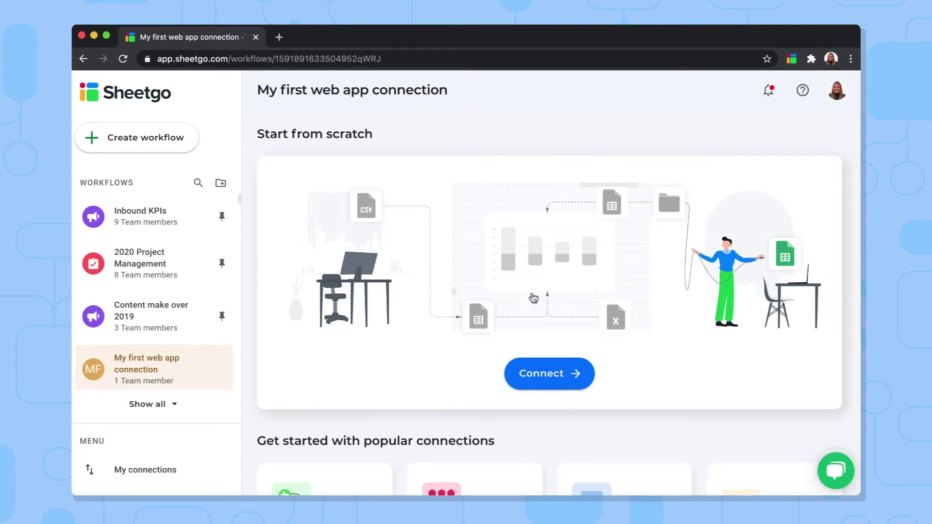
pyautogui.scroll(-1, 569, 391)
pyautogui.scroll(-3, 574, 393)
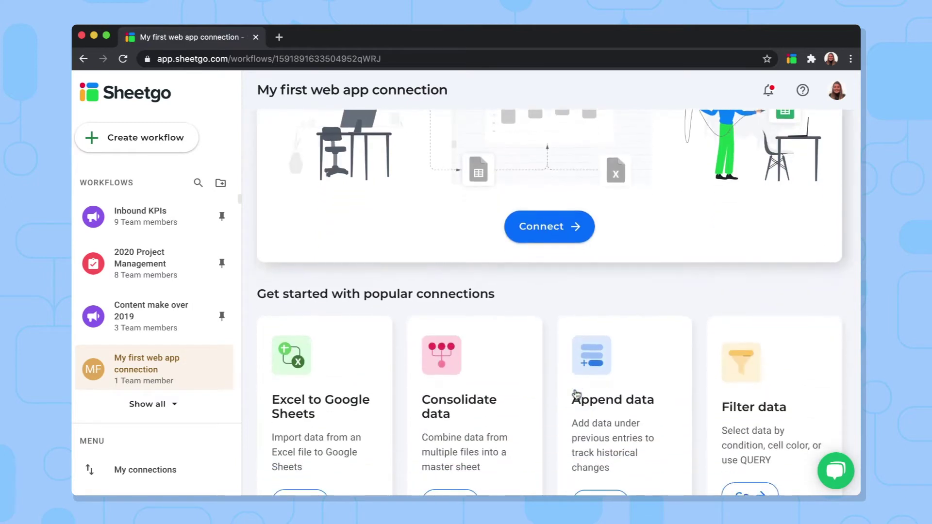
pyautogui.scroll(-2, 576, 394)
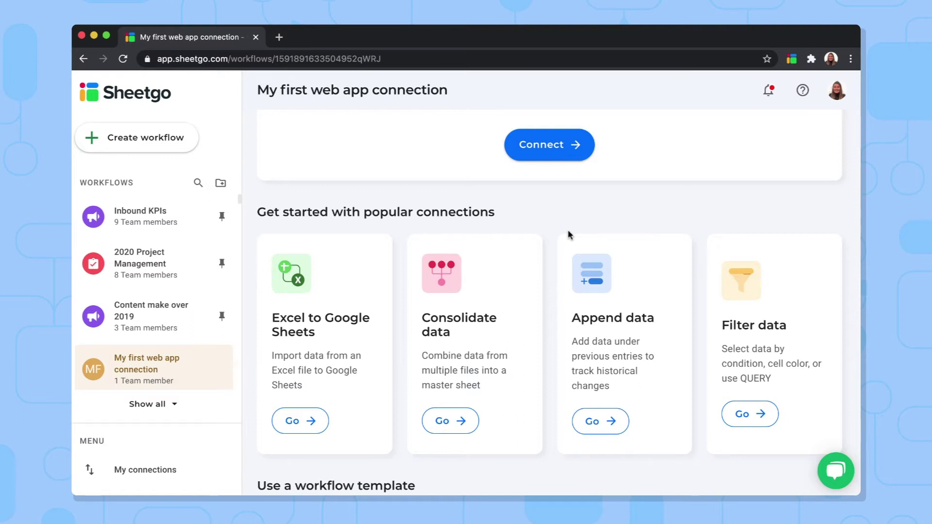
pyautogui.scroll(-4, 568, 233)
pyautogui.scroll(-2, 569, 233)
pyautogui.scroll(-1, 569, 236)
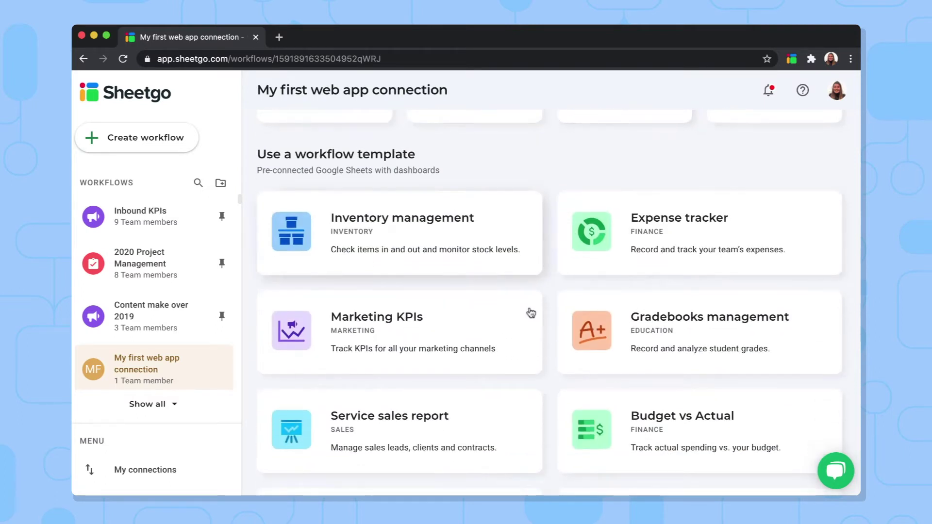
pyautogui.scroll(-3, 531, 312)
pyautogui.scroll(-1, 529, 333)
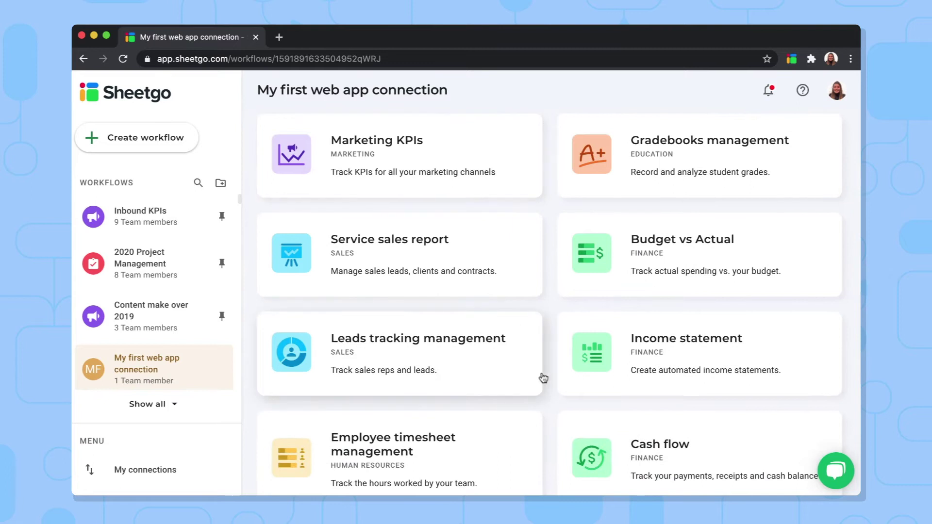
pyautogui.scroll(-3, 543, 376)
pyautogui.scroll(-4, 584, 303)
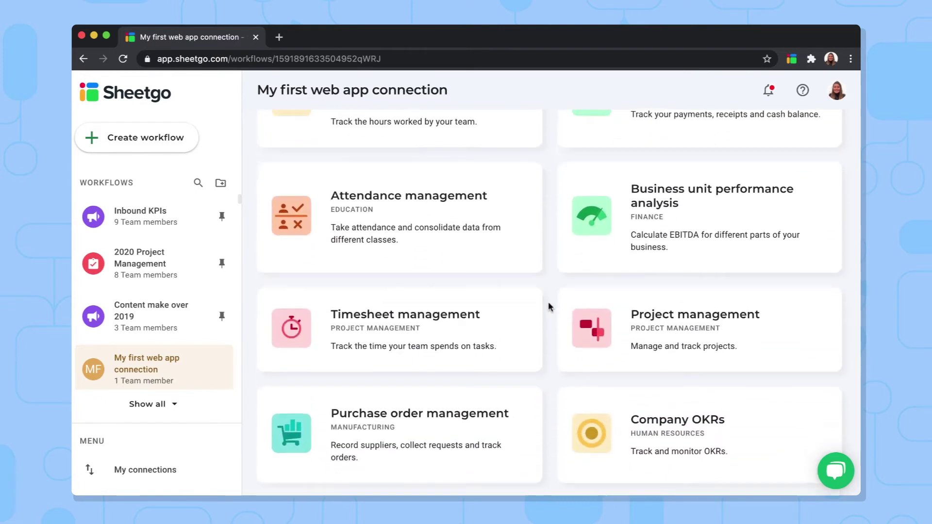
pyautogui.scroll(-1, 549, 302)
pyautogui.scroll(3, 548, 302)
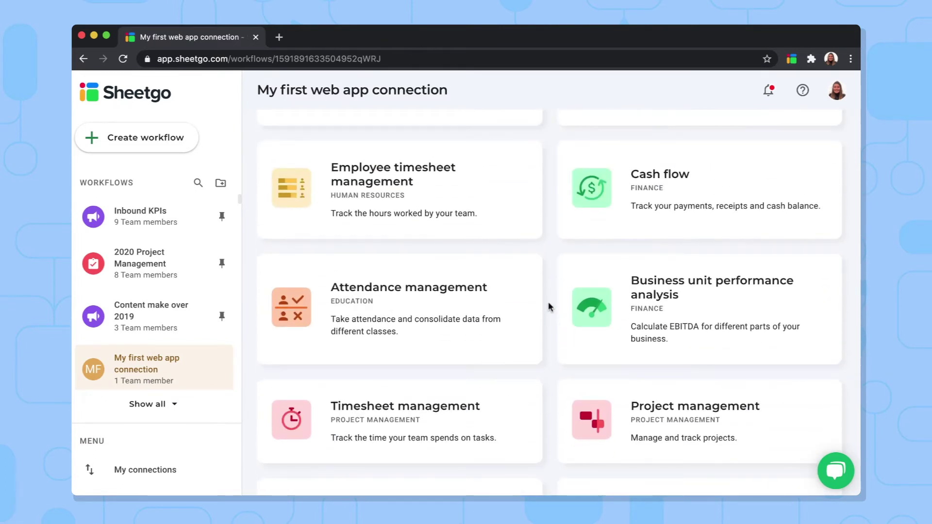
pyautogui.scroll(5, 548, 301)
pyautogui.scroll(5, 549, 301)
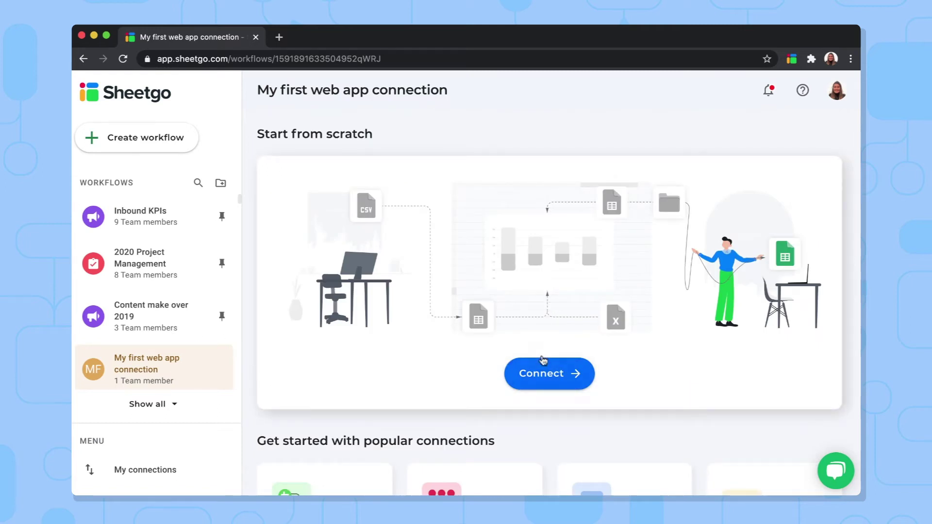
# Start a new connection from scratch and review the Google Sheets, Excel, CSV/TSV and folder source options
pyautogui.click(550, 377)
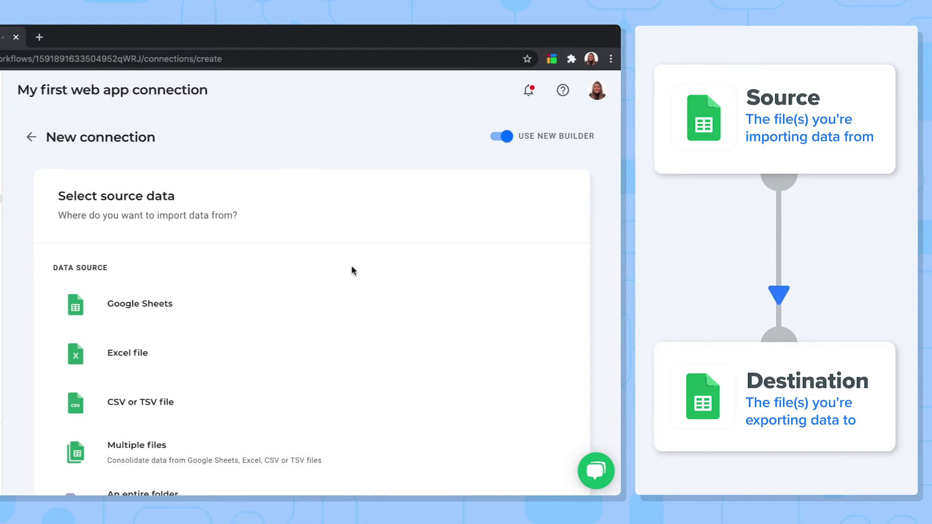
pyautogui.scroll(-1, 312, 293)
pyautogui.scroll(-2, 312, 293)
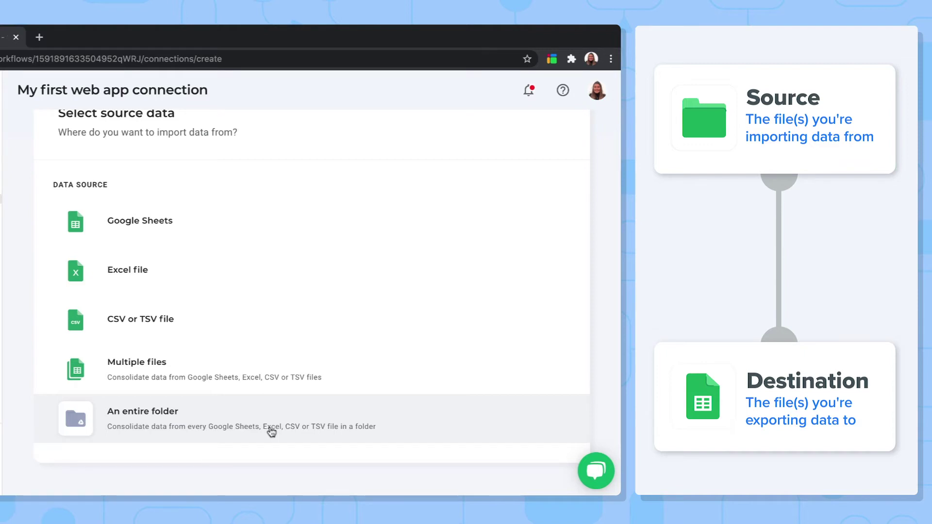
pyautogui.scroll(1, 263, 233)
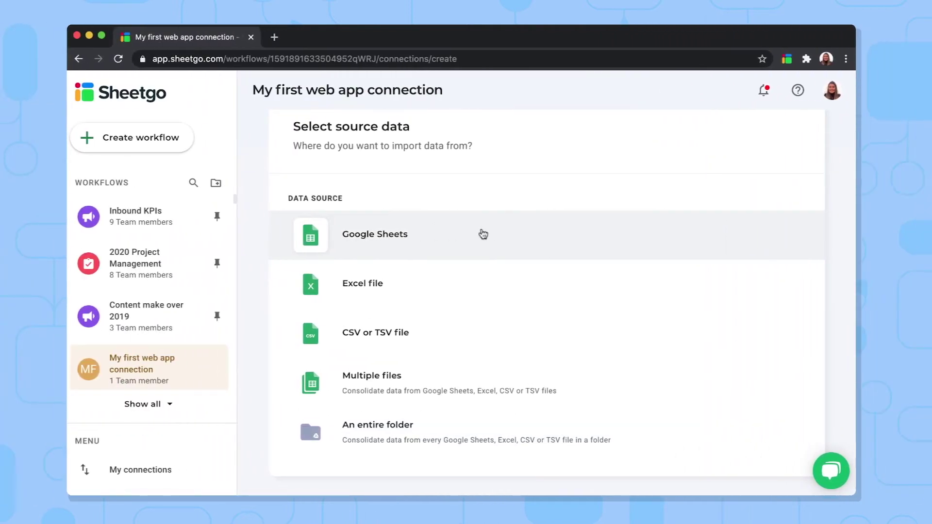
# Choose the Google Sheets file 'Sales database 2020' (tab Sheet1) as the connection source
pyautogui.click(483, 234)
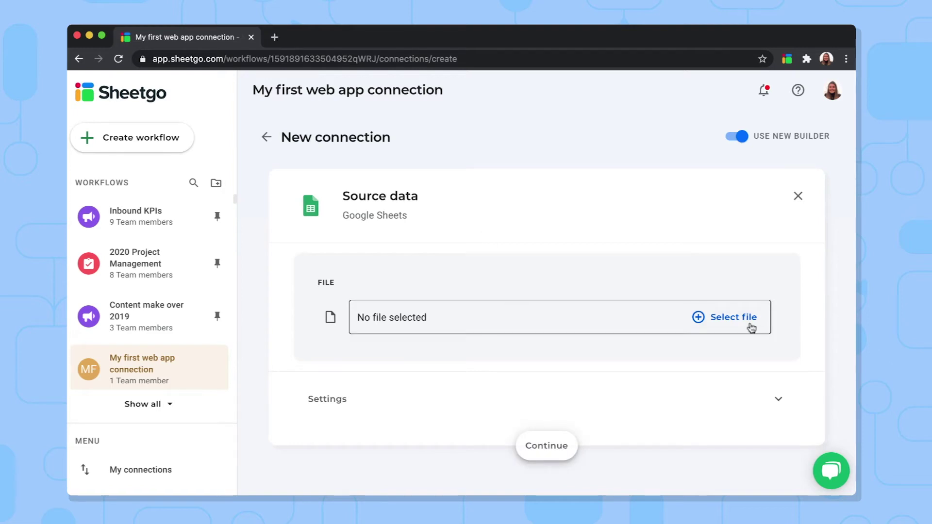
pyautogui.click(725, 318)
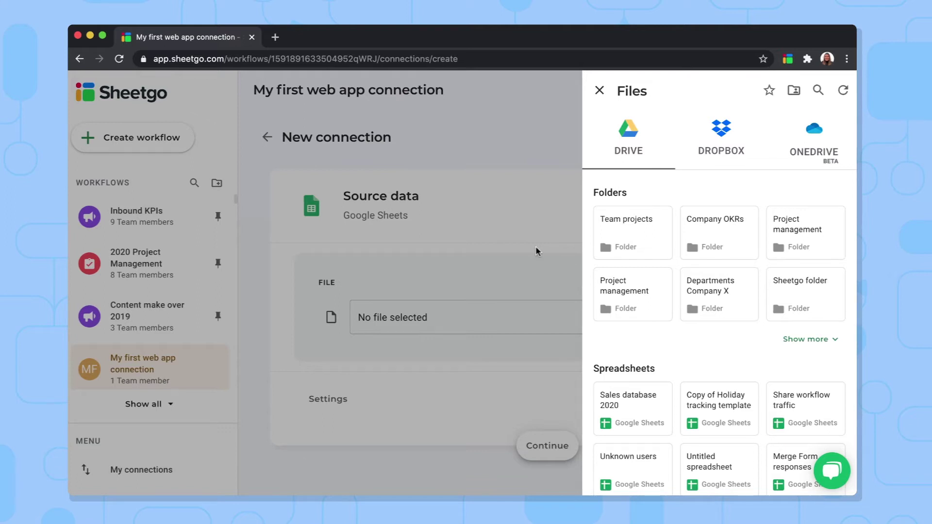
pyautogui.moveTo(635, 399)
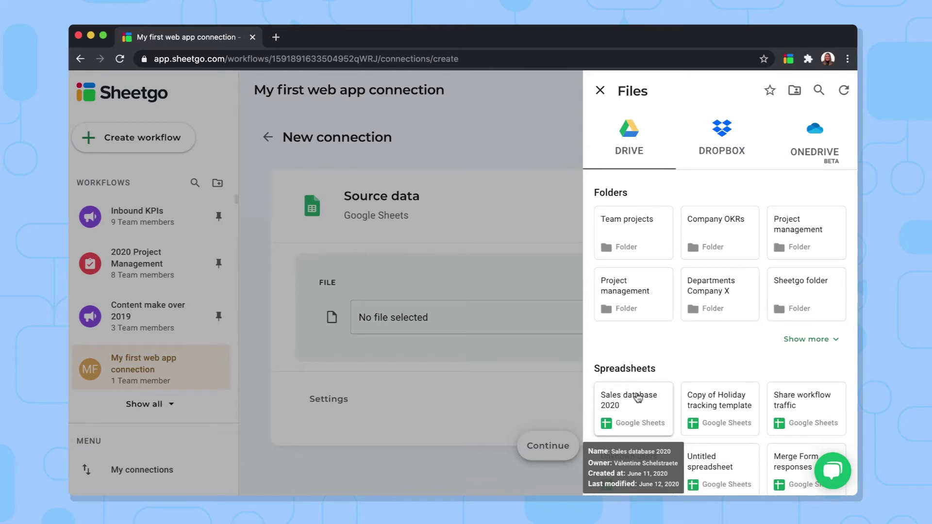
pyautogui.click(638, 397)
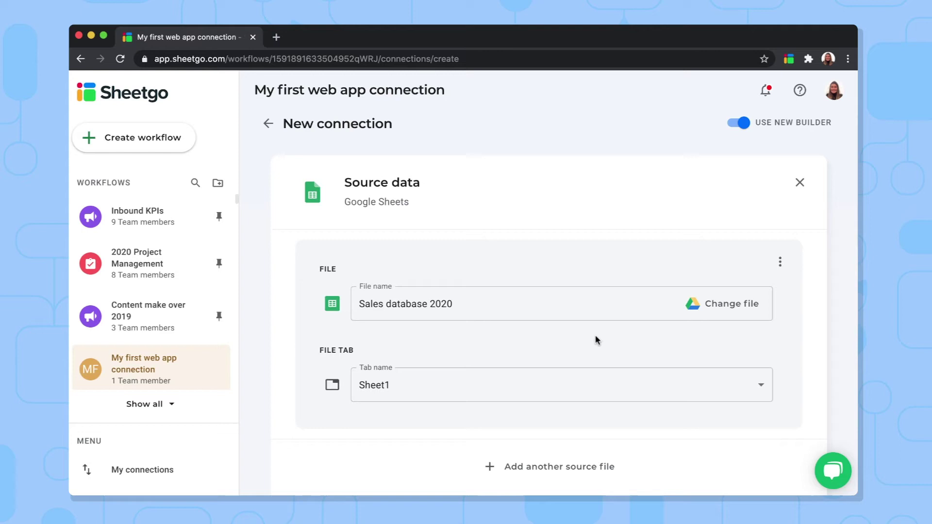
pyautogui.click(782, 262)
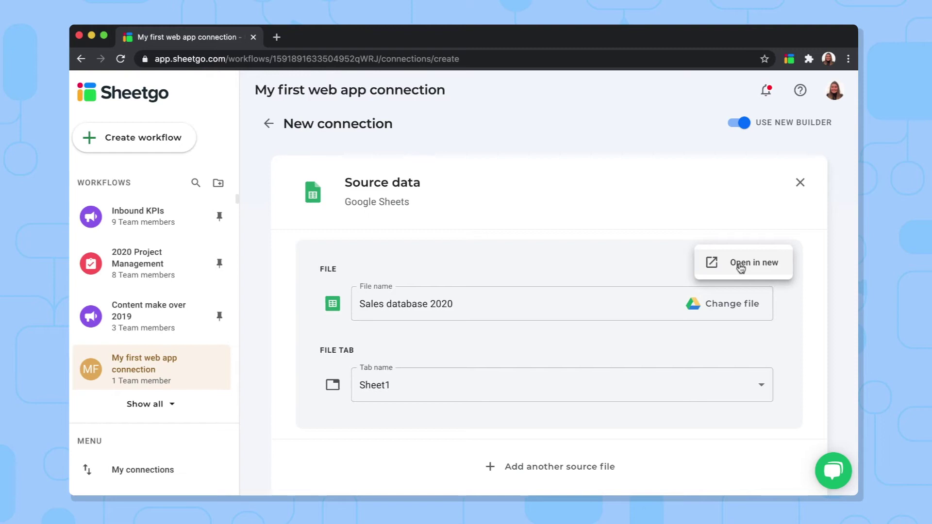
# Open Sales database 2020 in a new tab, inspect its Funnel Stage column, then return to Sheetgo
pyautogui.click(740, 265)
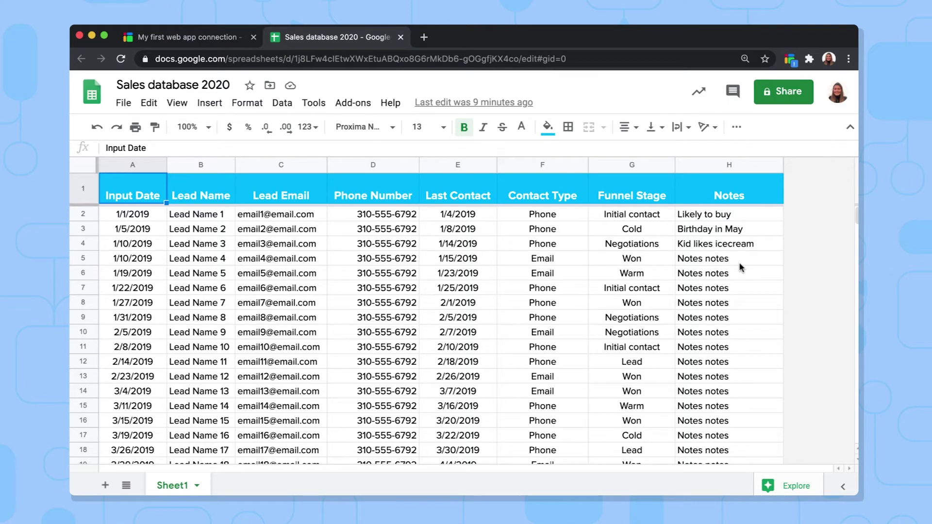
pyautogui.click(630, 164)
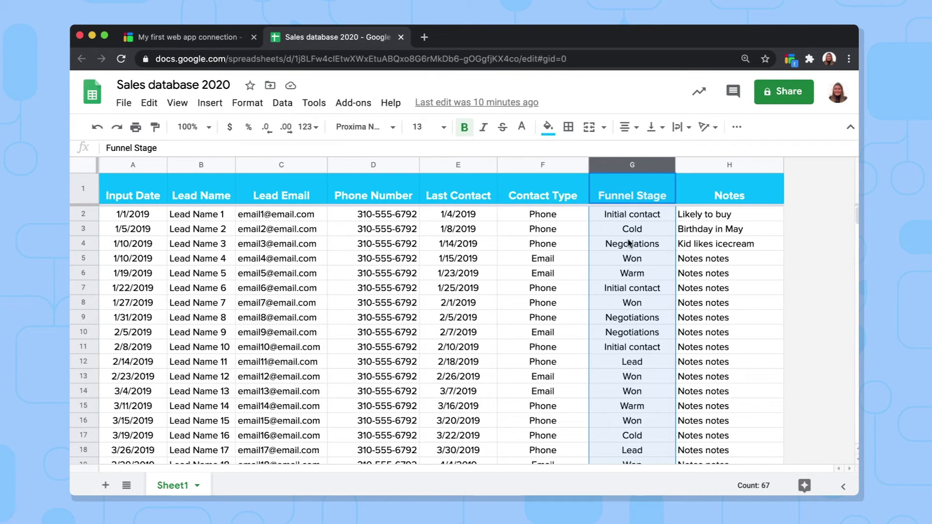
pyautogui.click(176, 39)
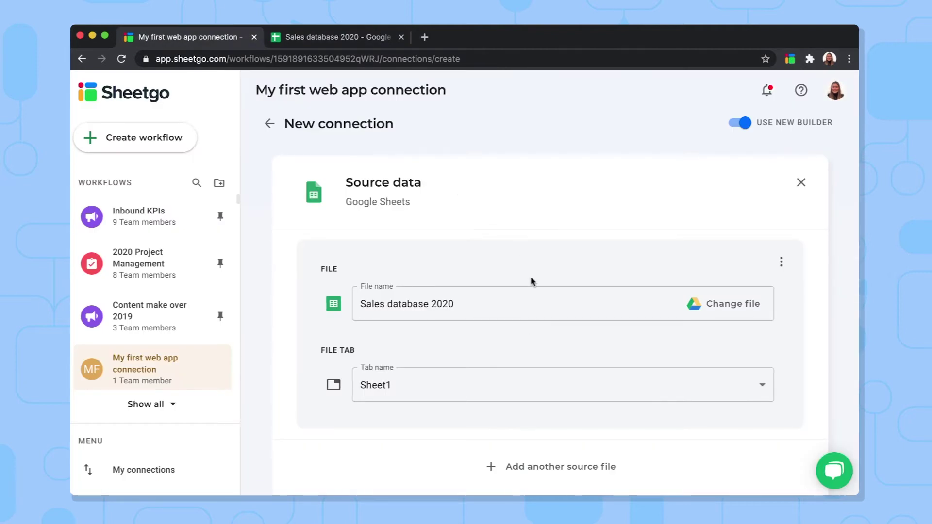
# Finish the source step and review the filter and send-data action options
pyautogui.scroll(-2, 531, 276)
pyautogui.scroll(-2, 533, 287)
pyautogui.click(541, 456)
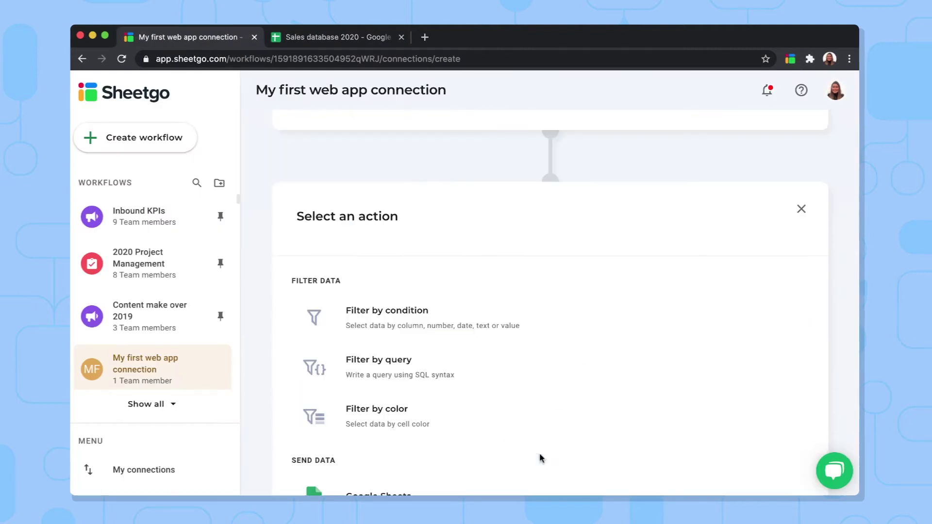
pyautogui.scroll(-2, 516, 228)
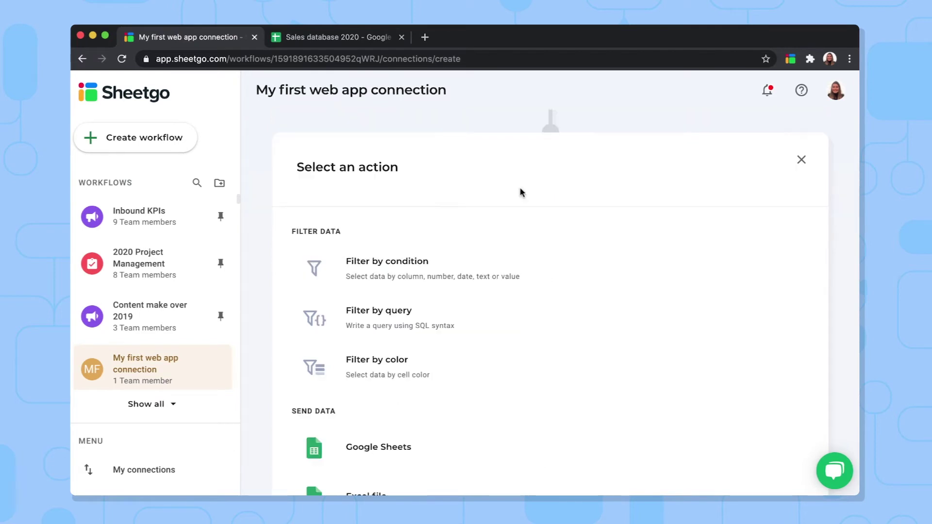
pyautogui.scroll(1, 521, 192)
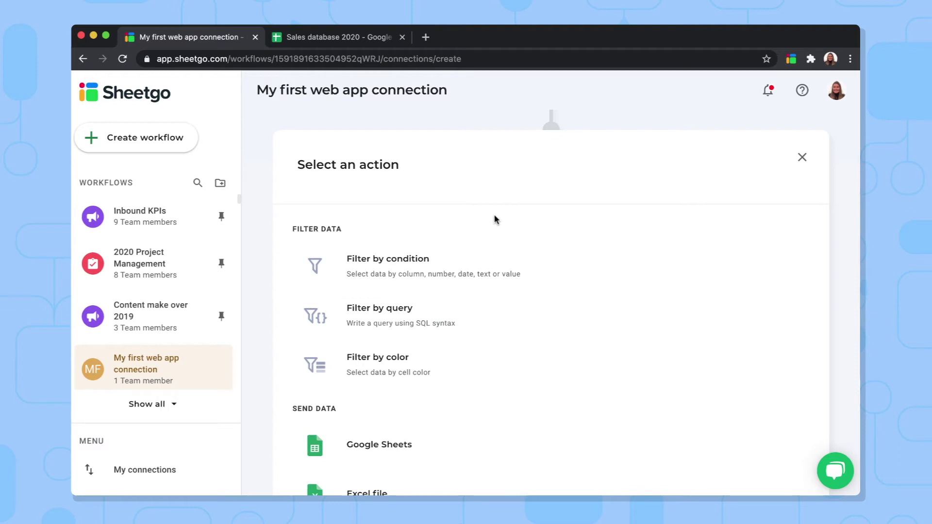
# Filter on the Funnel Stage column with 'Text is exactly' 'Won', then continue
pyautogui.click(481, 281)
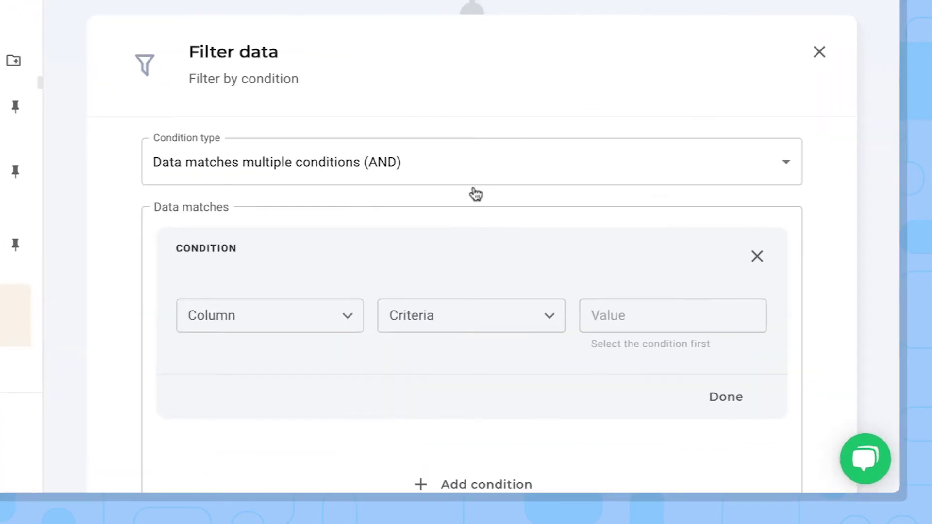
pyautogui.click(343, 273)
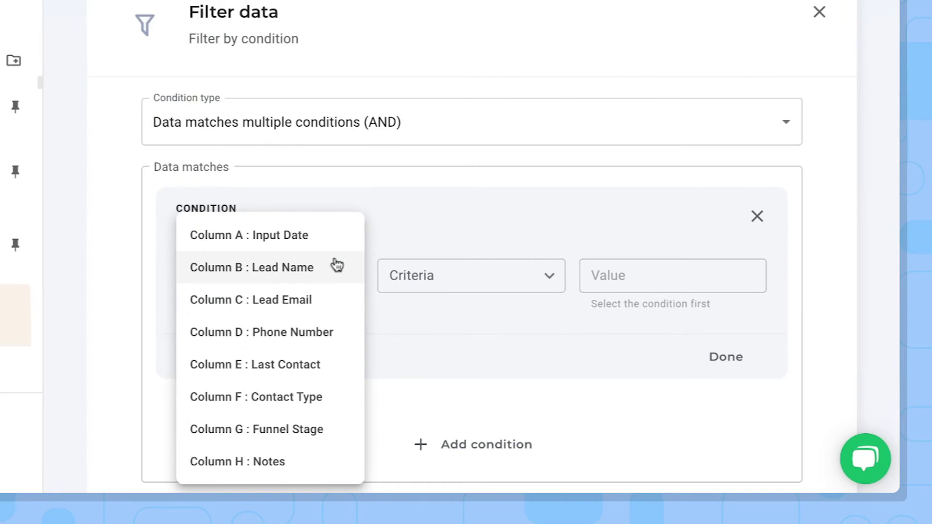
pyautogui.click(291, 430)
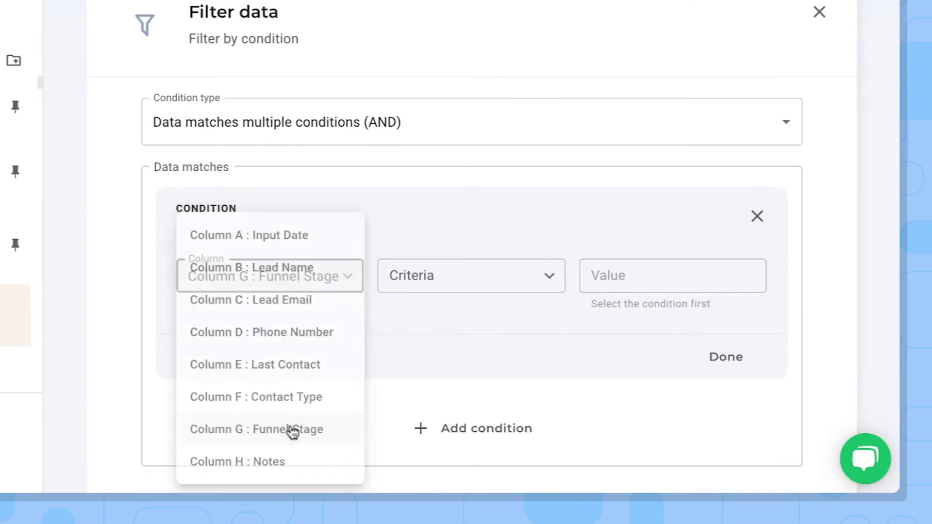
pyautogui.click(472, 275)
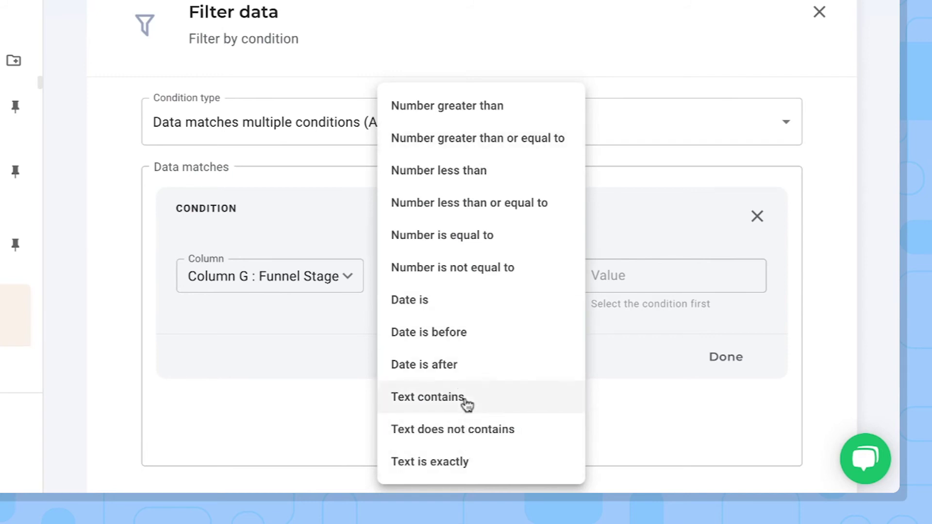
pyautogui.click(470, 464)
pyautogui.click(623, 281)
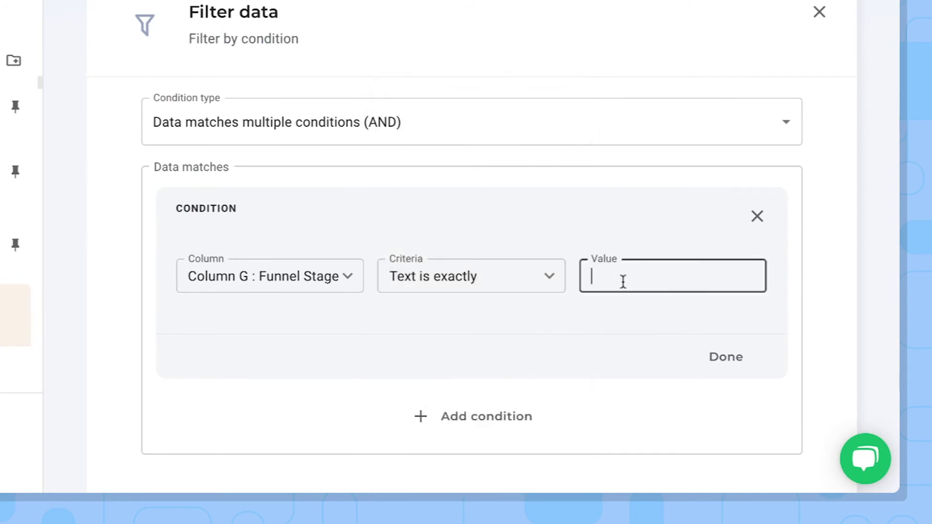
pyautogui.write('Won')
pyautogui.scroll(-2, 610, 323)
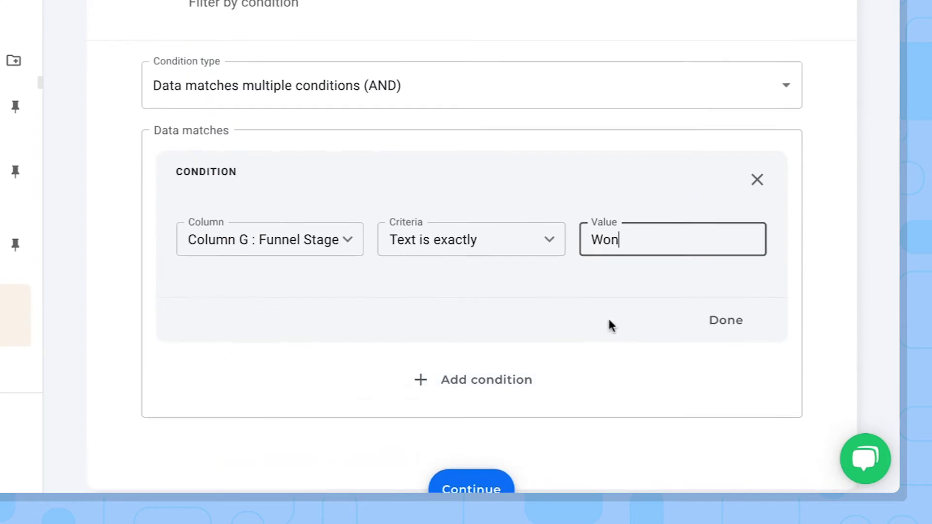
pyautogui.scroll(-1, 610, 323)
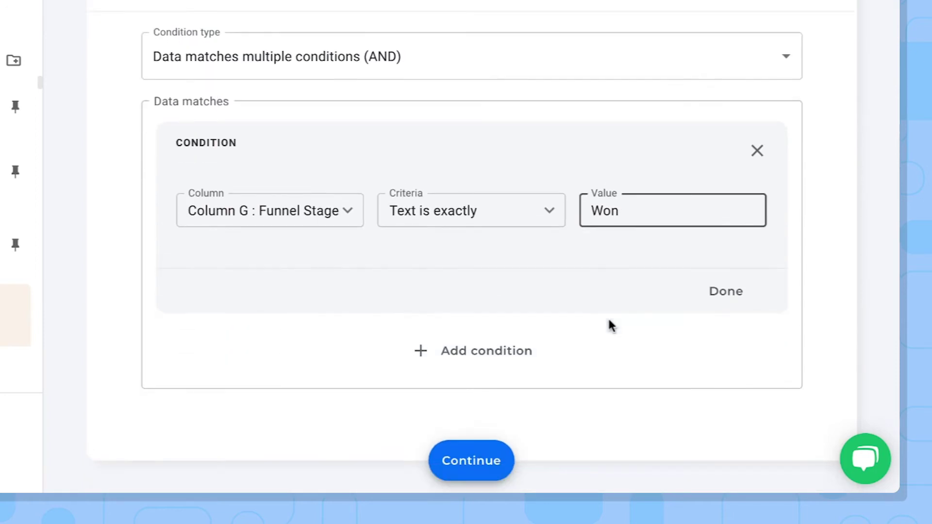
pyautogui.click(469, 461)
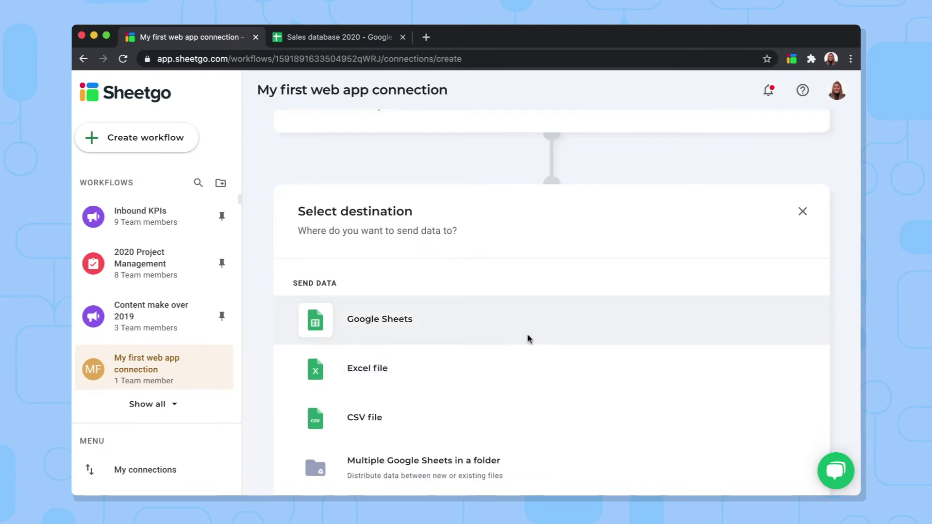
# Send the filtered data to Google Sheets as a new file rather than an existing one
pyautogui.click(528, 338)
pyautogui.scroll(-1, 520, 315)
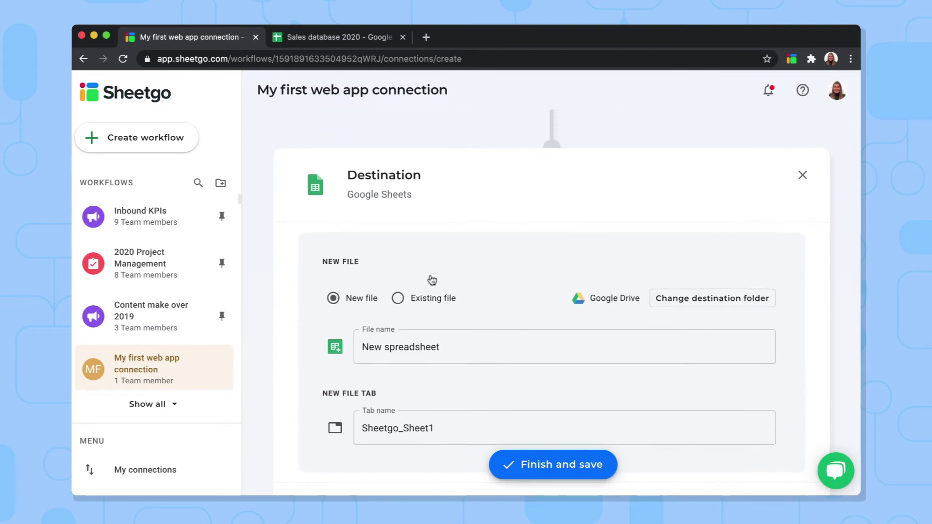
pyautogui.click(397, 300)
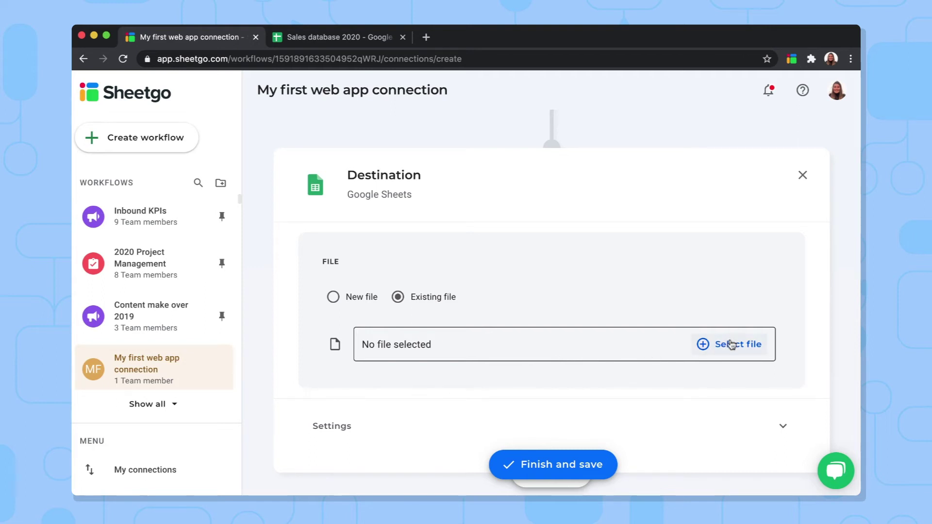
pyautogui.click(357, 300)
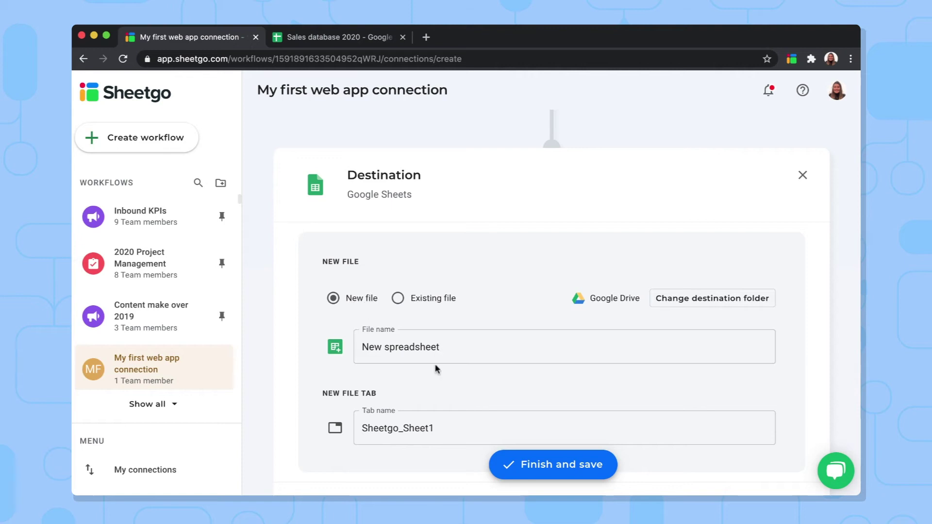
pyautogui.scroll(-1, 443, 352)
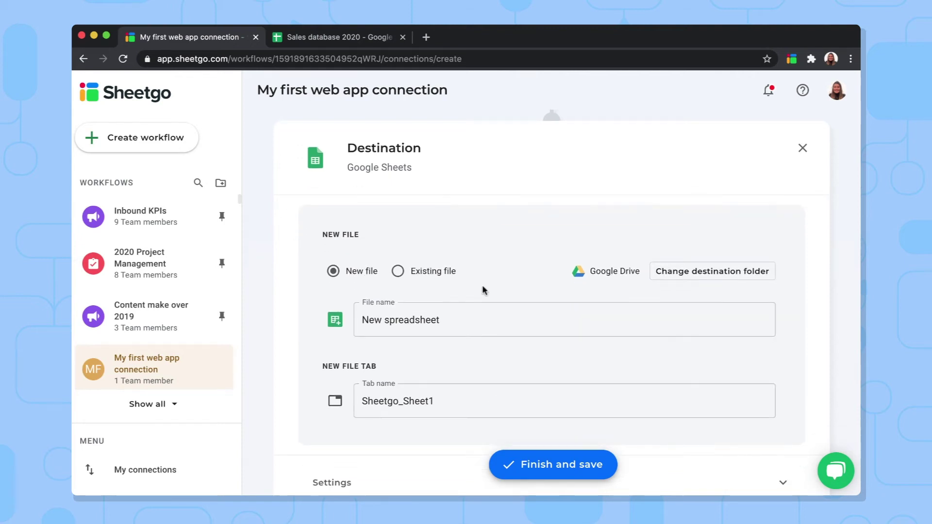
pyautogui.scroll(-2, 512, 354)
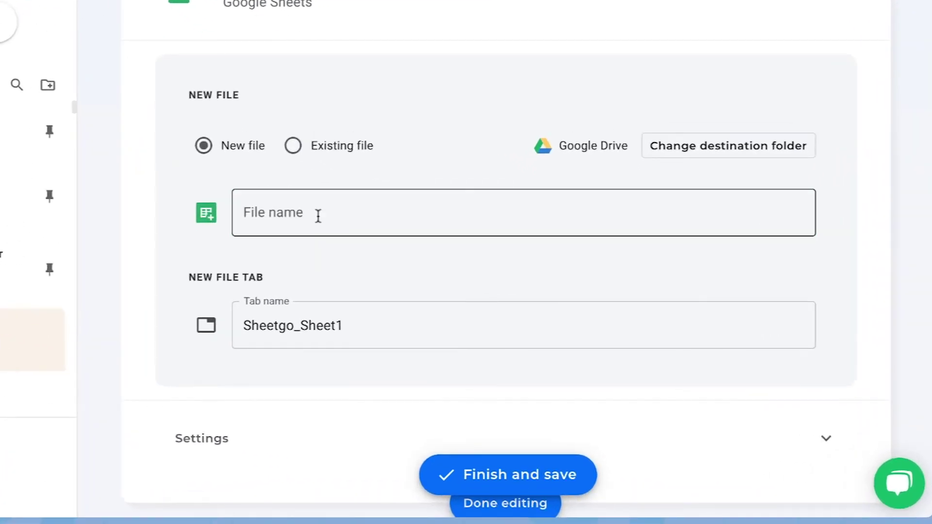
# Name the destination file 'Won sales' and its tab '2020_won'
pyautogui.click(318, 215)
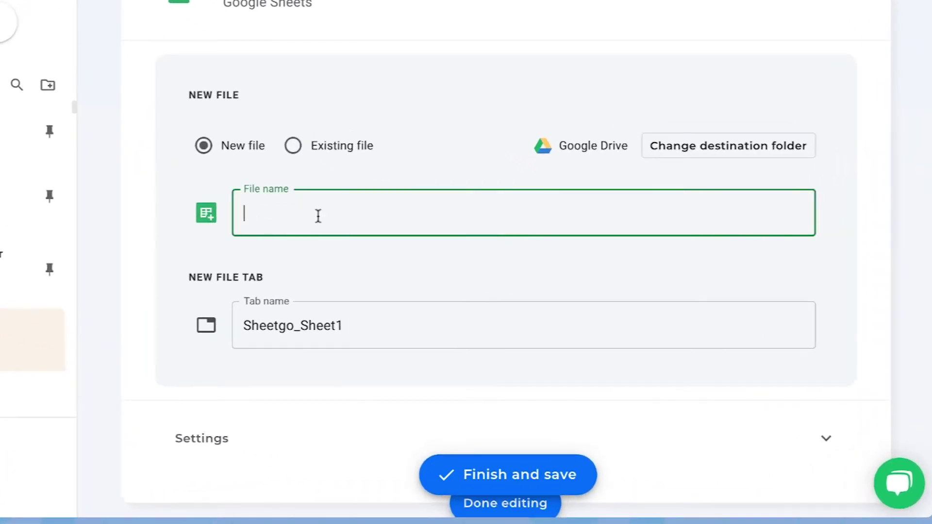
pyautogui.write('Won sa')
pyautogui.write('les')
pyautogui.scroll(-1, 350, 287)
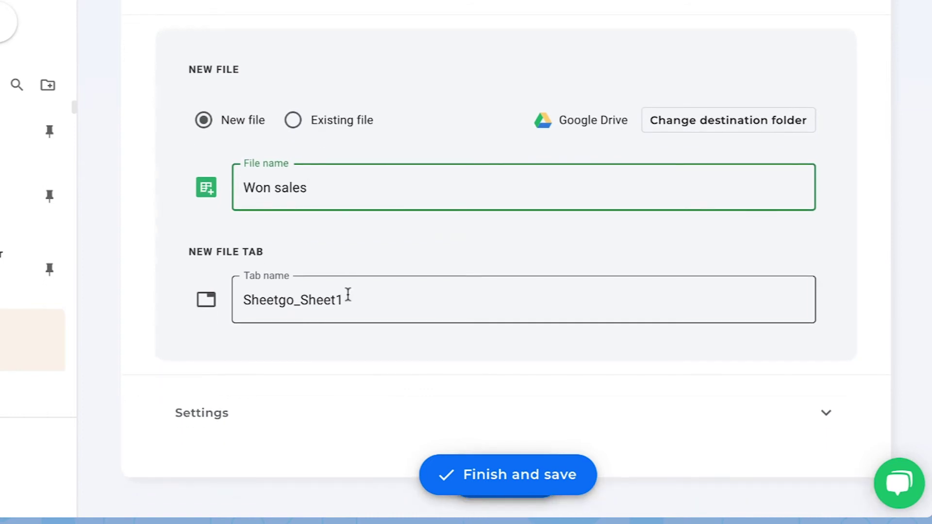
pyautogui.moveTo(345, 300); pyautogui.dragTo(303, 327)
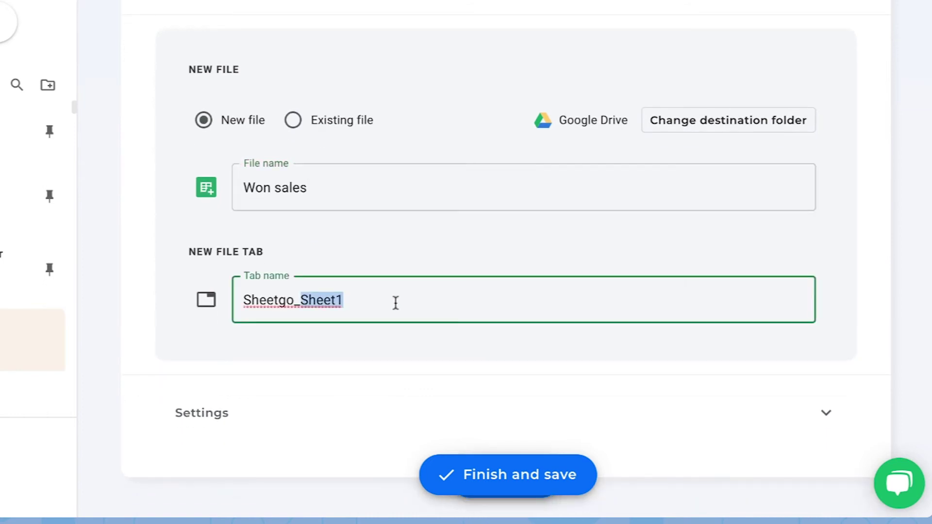
pyautogui.press('BackSpace')
pyautogui.hotkey('ctrl', 'a')
pyautogui.write('2020_')
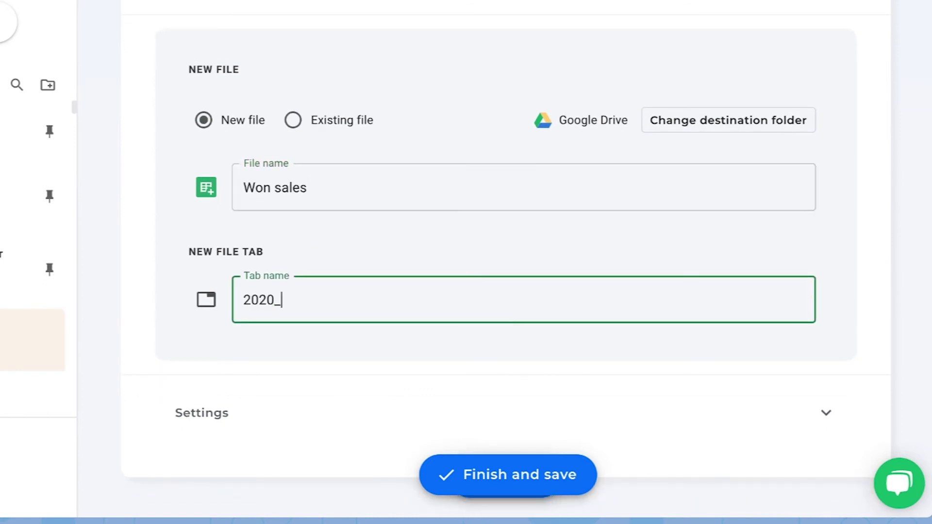
pyautogui.write('wpn')
pyautogui.press('BackSpace')
pyautogui.press('BackSpace')
pyautogui.write('on')
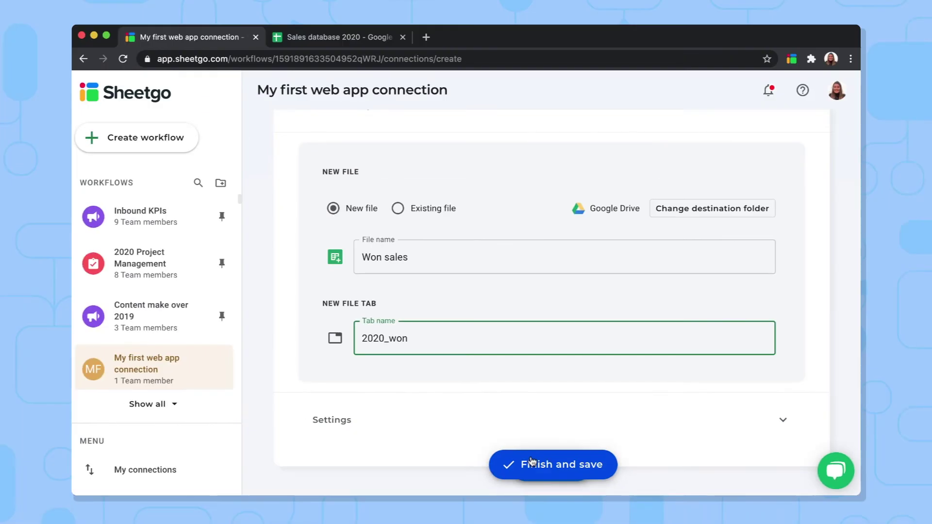
# Save the connection and widen the 2020_won sheet view to show all columns through Notes
pyautogui.click(531, 461)
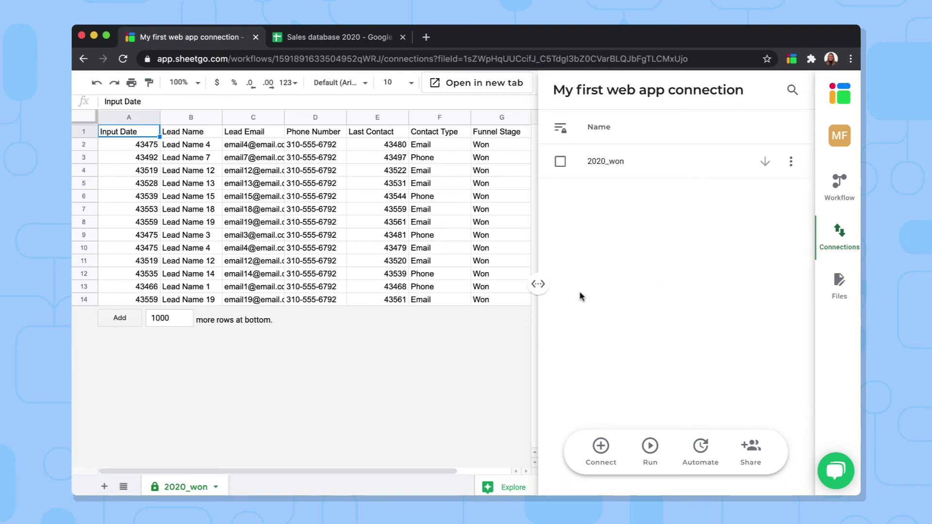
pyautogui.moveTo(549, 295); pyautogui.dragTo(840, 292)
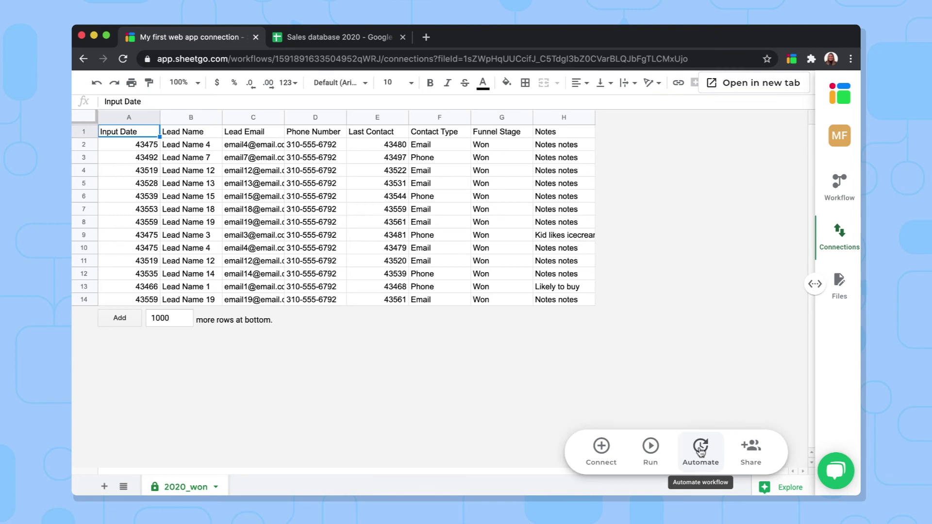
pyautogui.click(700, 451)
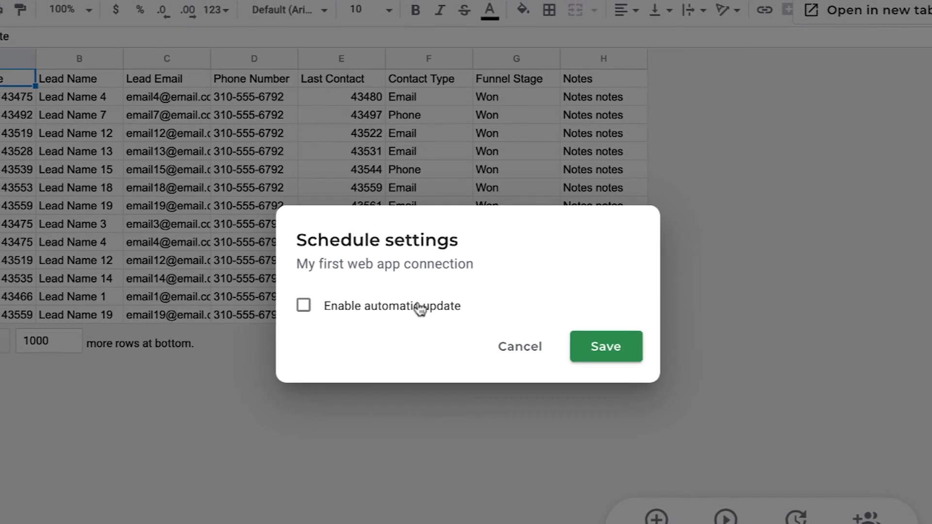
pyautogui.click(416, 306)
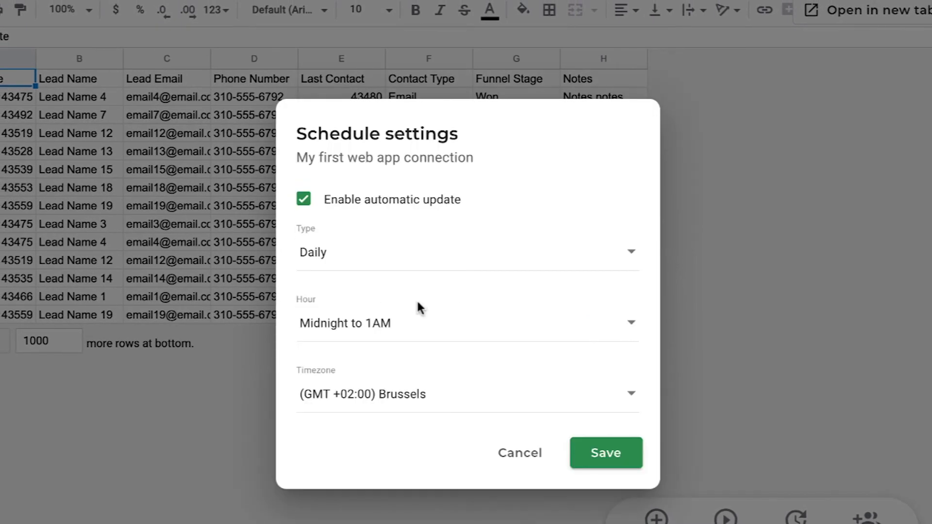
pyautogui.click(461, 251)
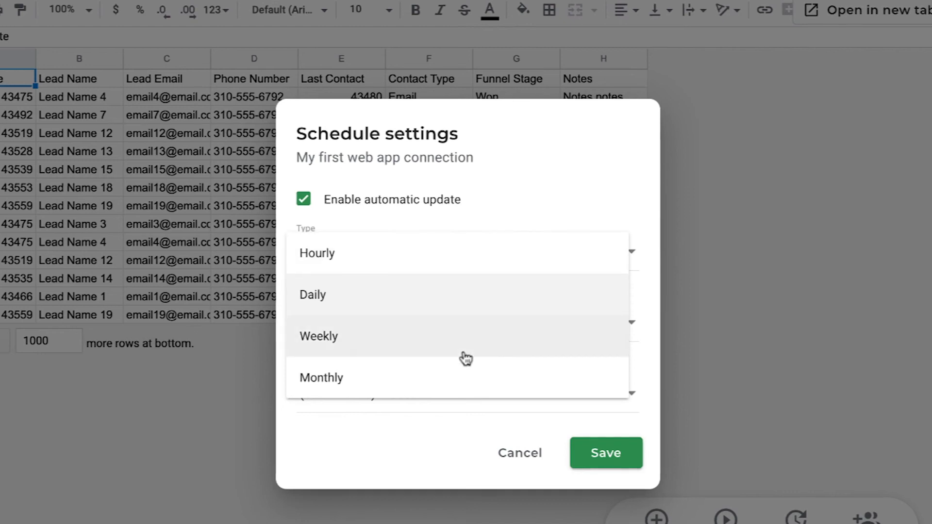
pyautogui.click(520, 453)
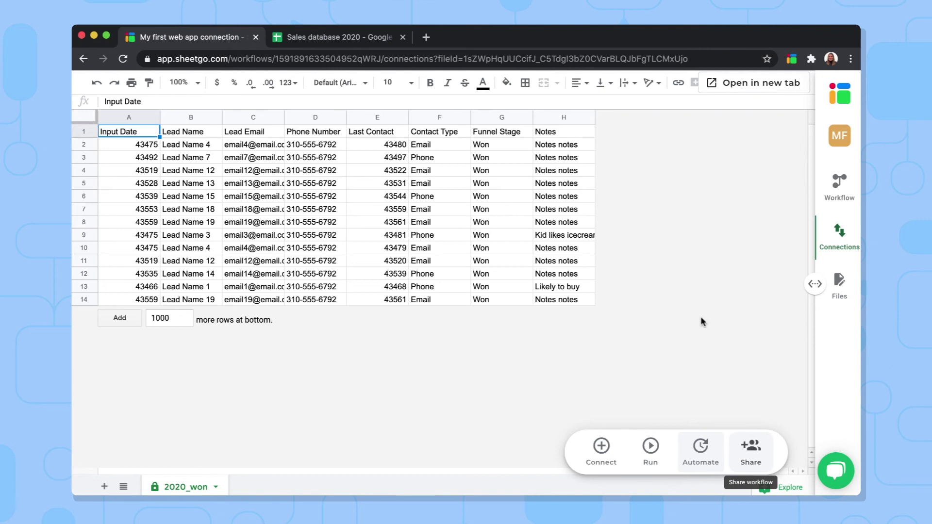
# Show the workflow map, open Won sales in its own tab, then return to Sheetgo
pyautogui.click(836, 194)
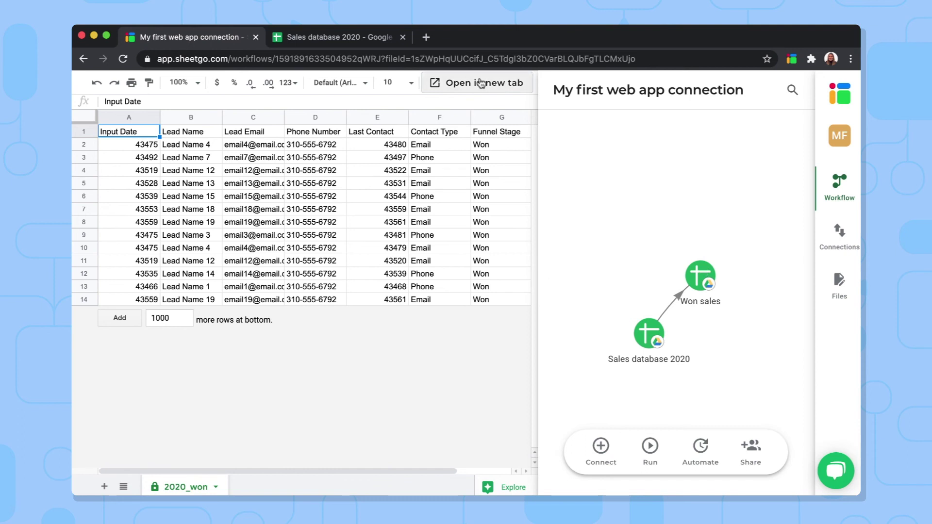
pyautogui.click(467, 86)
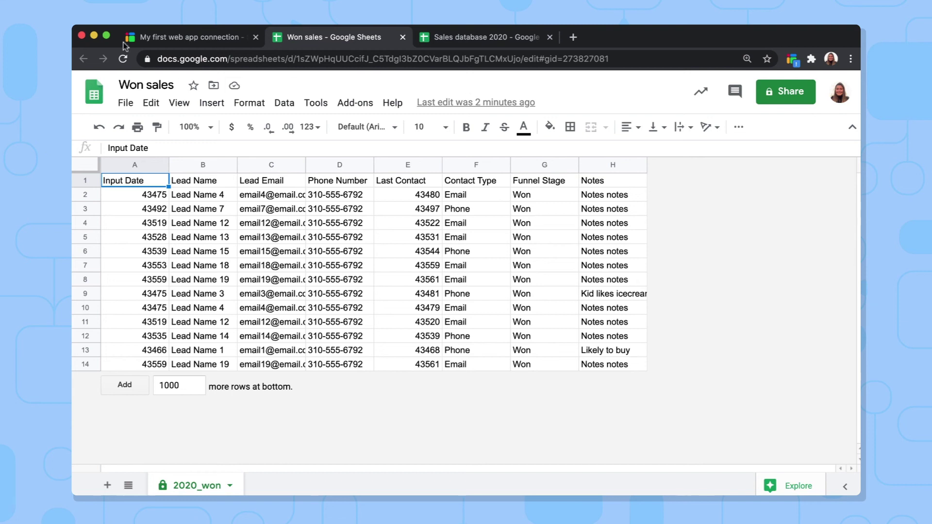
pyautogui.click(190, 37)
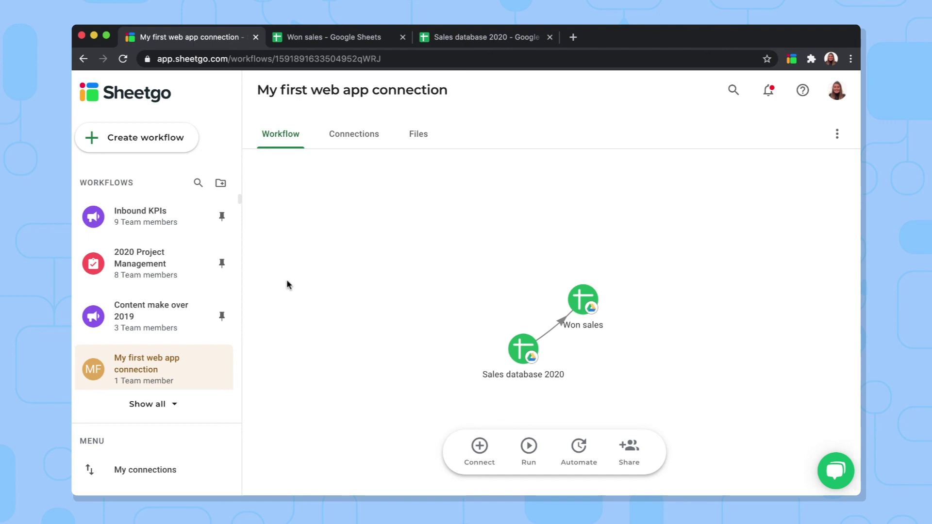
# Open the Inbound KPIs workflow from the sidebar Workflows list
pyautogui.click(160, 228)
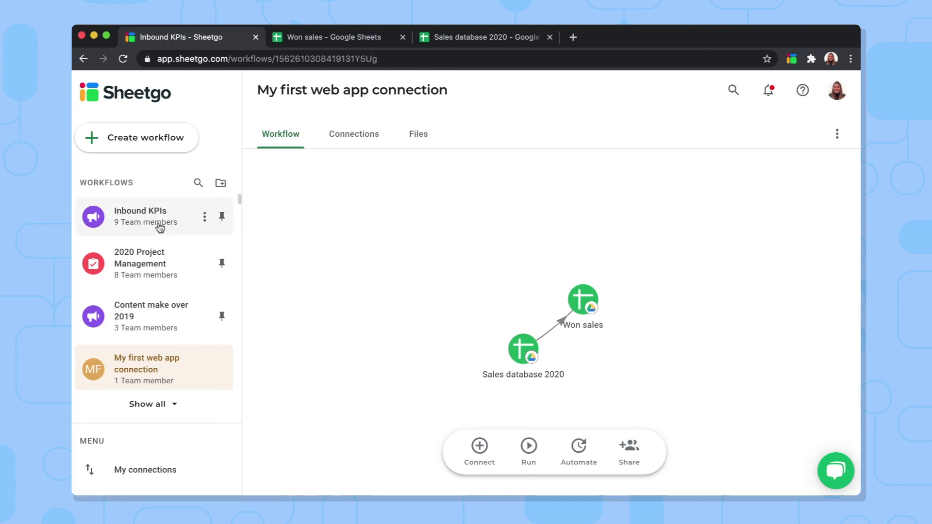